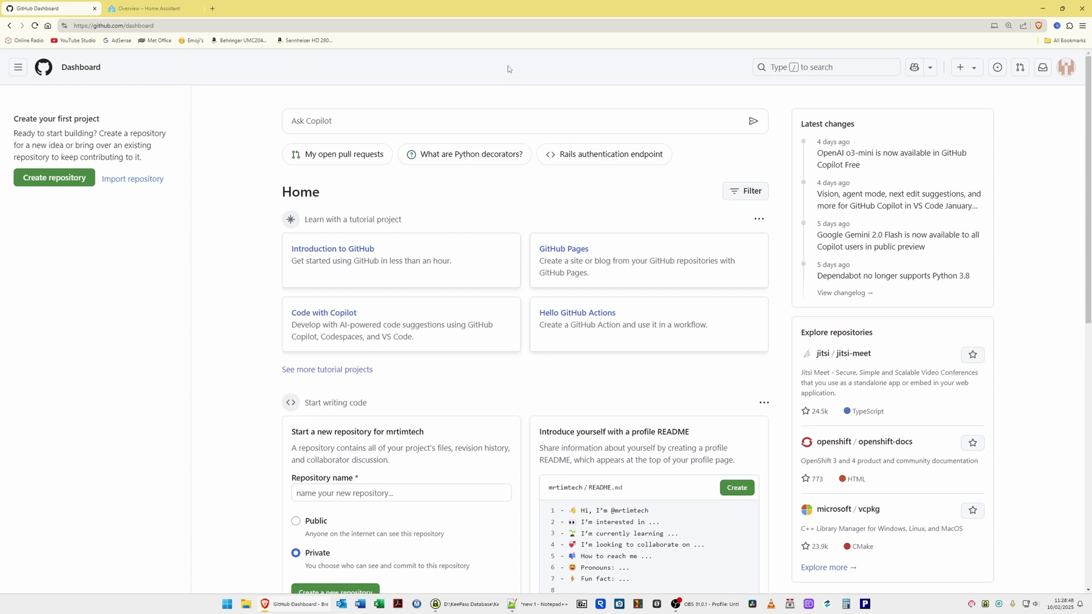
Switch to Home Assistant and open the repository manager of the Add-on Store from the settings.
key(ctrl+Tab)
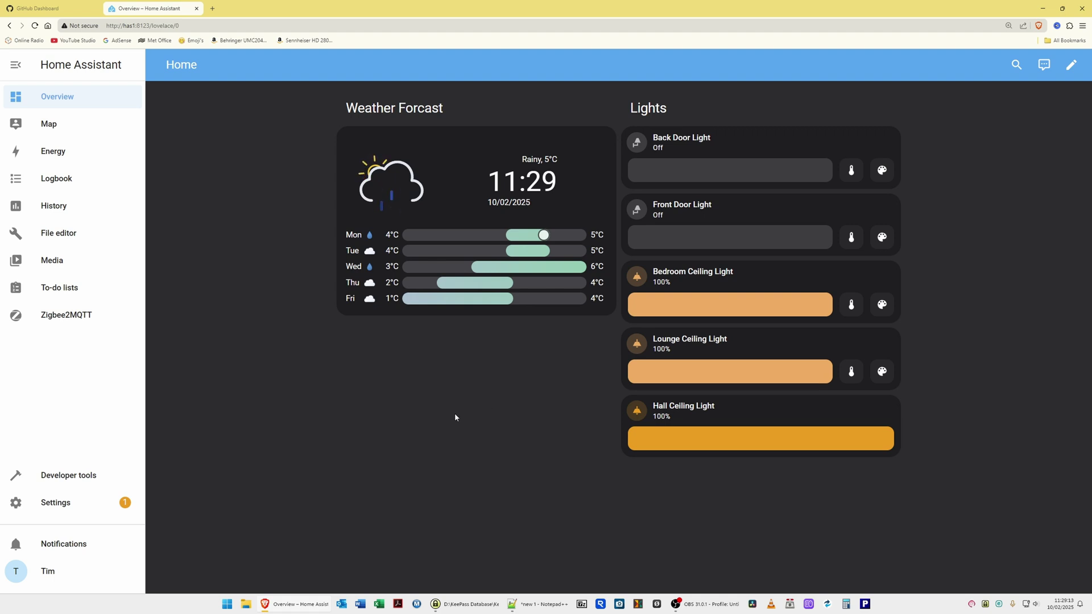
click(96, 493)
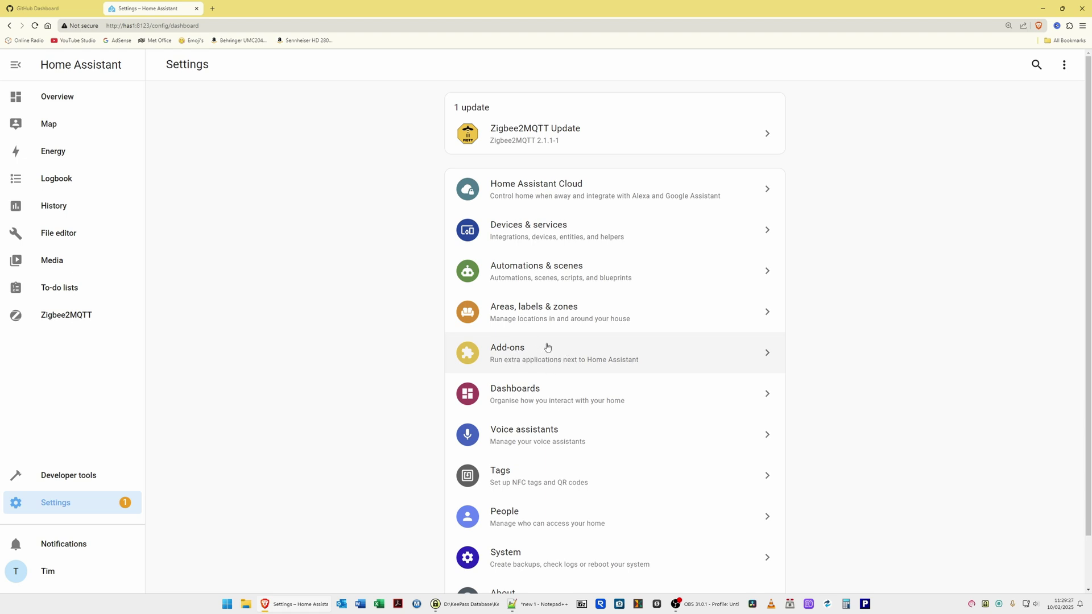
click(516, 359)
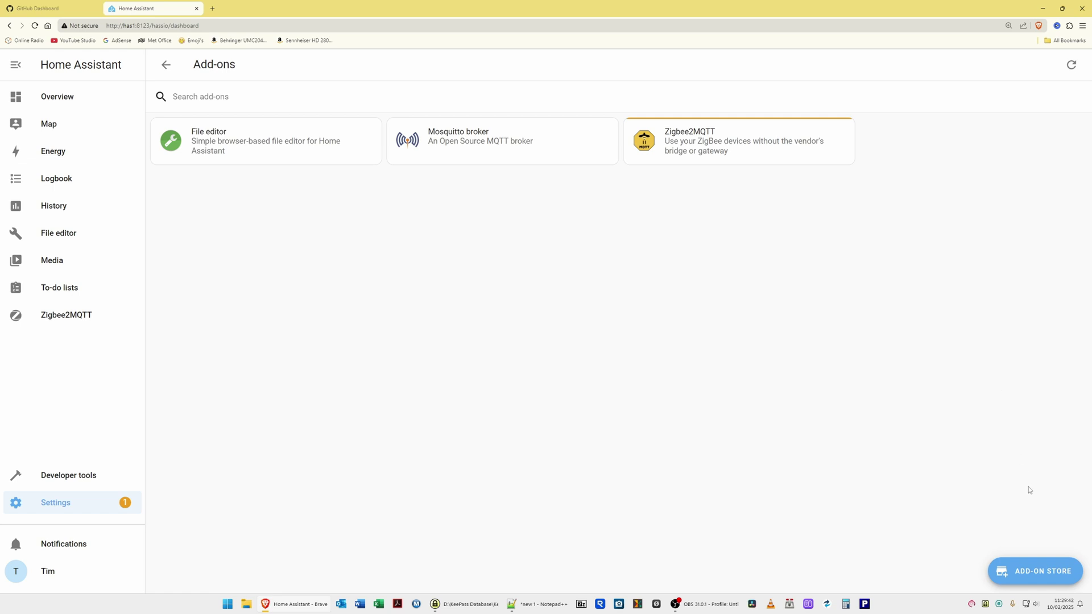
click(1043, 577)
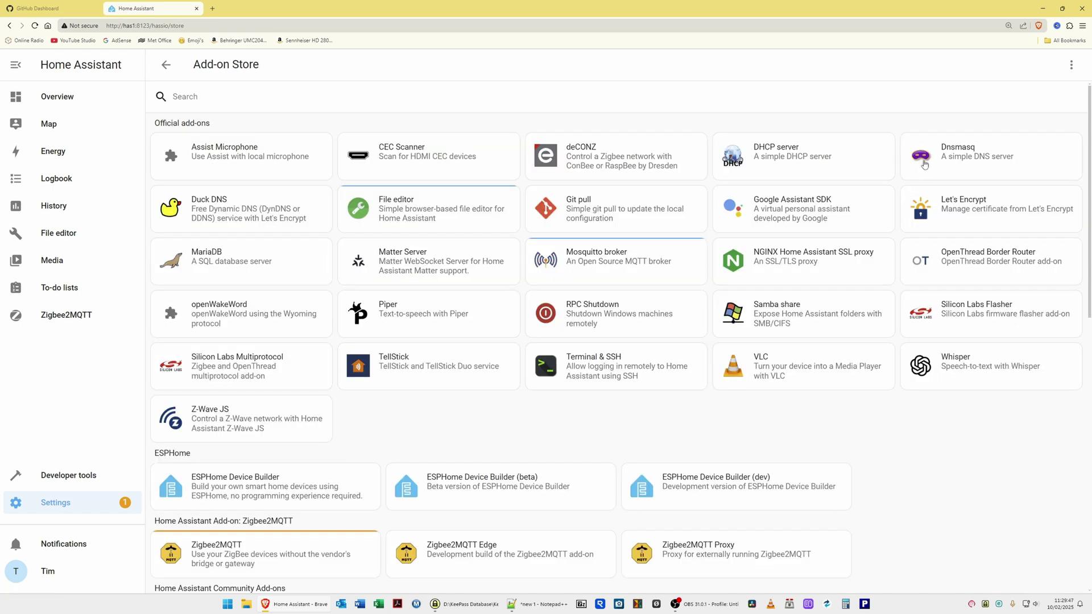
click(1072, 70)
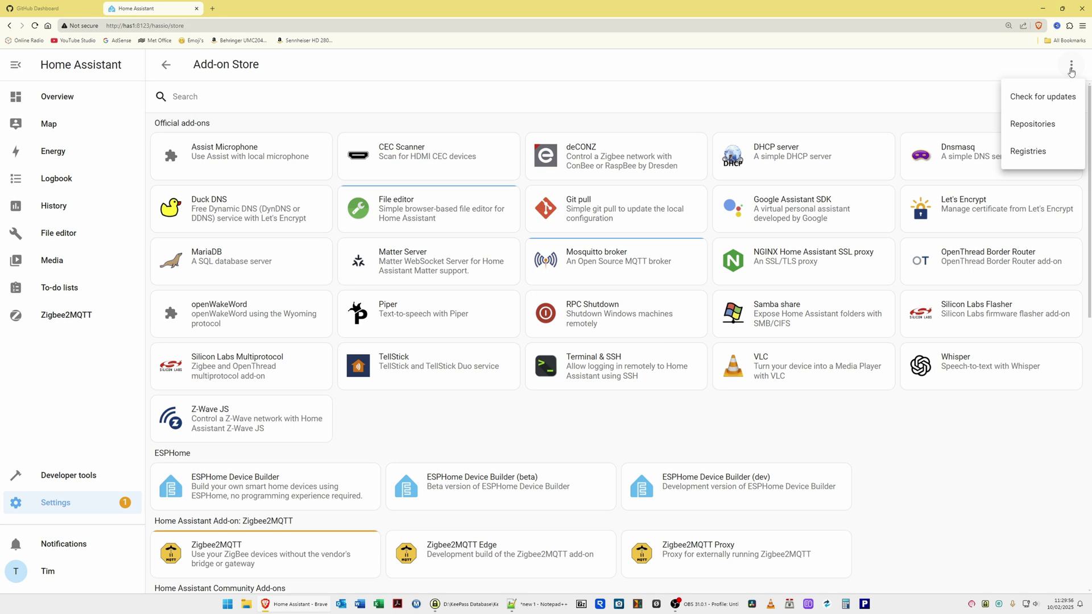
click(1046, 126)
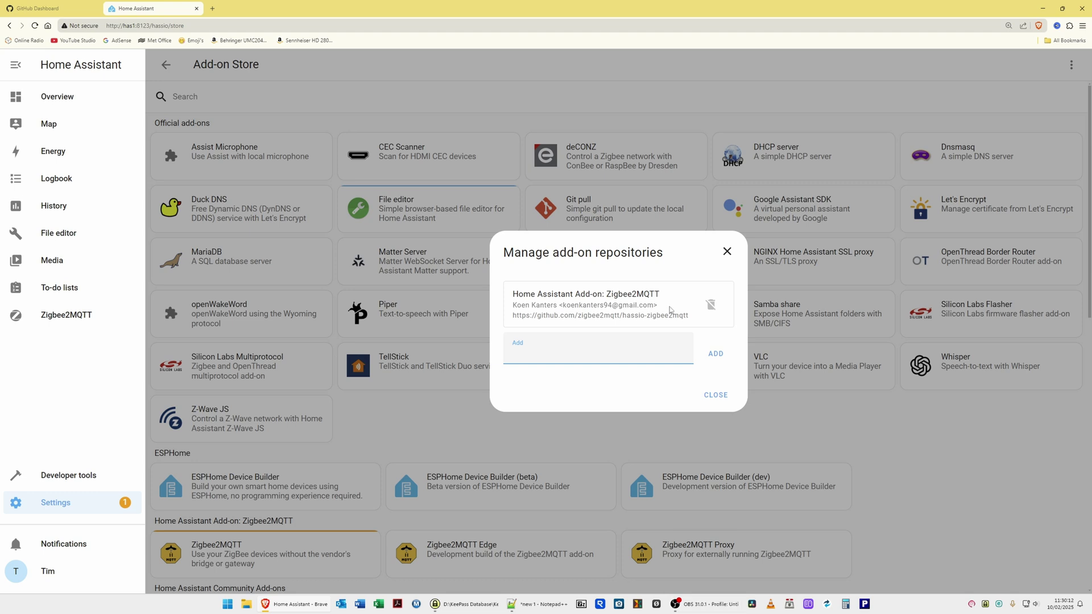
click(572, 348)
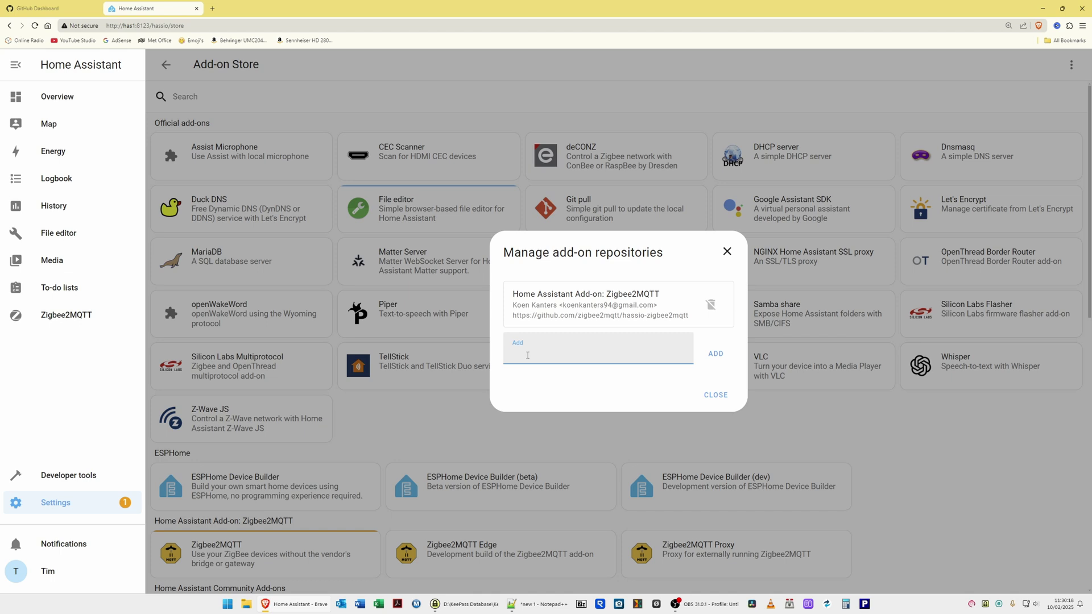
text(https)
text(://)
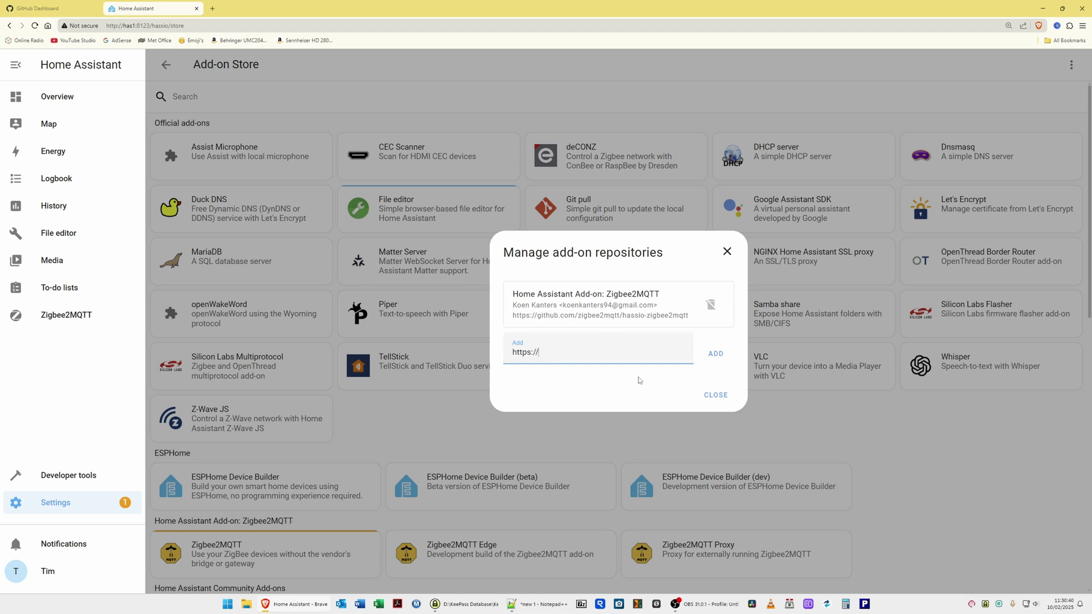
text(github)
text(.com)
text(/)
text(hacs/)
text(addons)
click(717, 355)
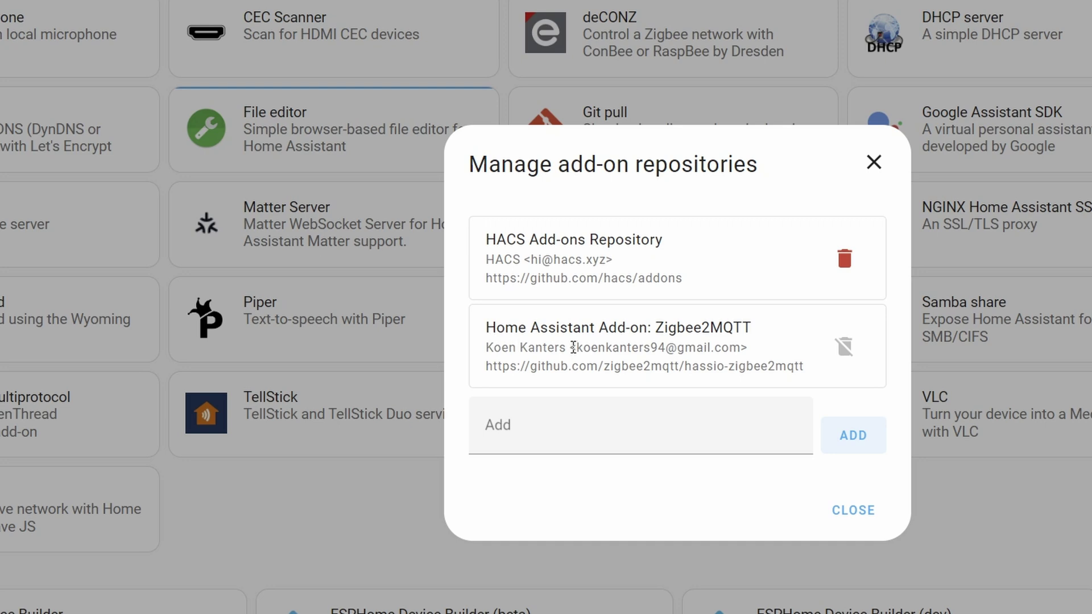
Check the Zigbee2MQTT and HACS Add-ons Repository entries in the repository list and close the dialog.
drag(747, 327, 485, 327)
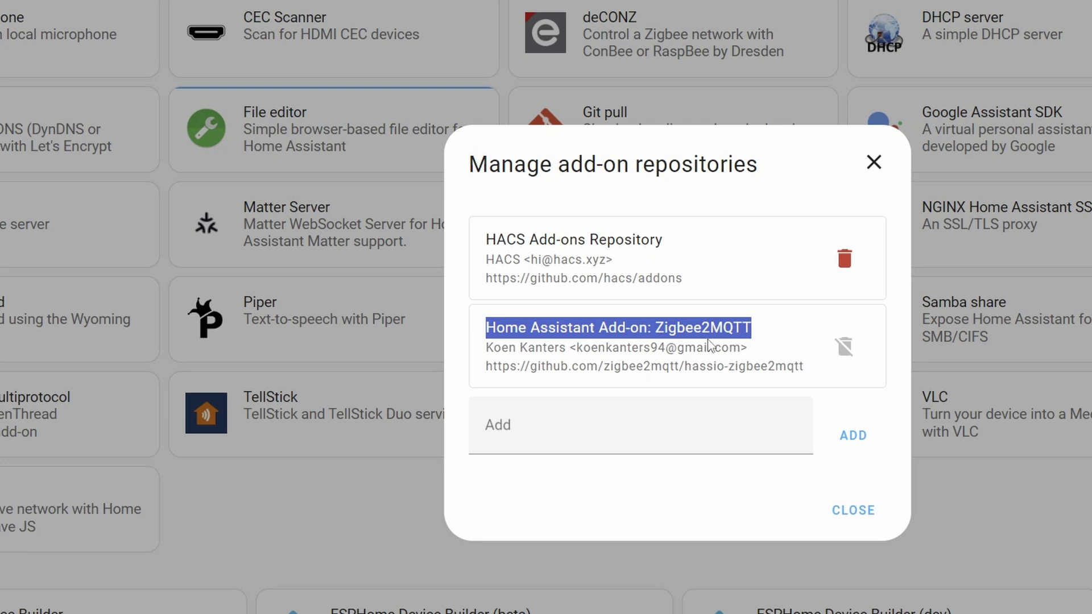
drag(682, 238, 483, 245)
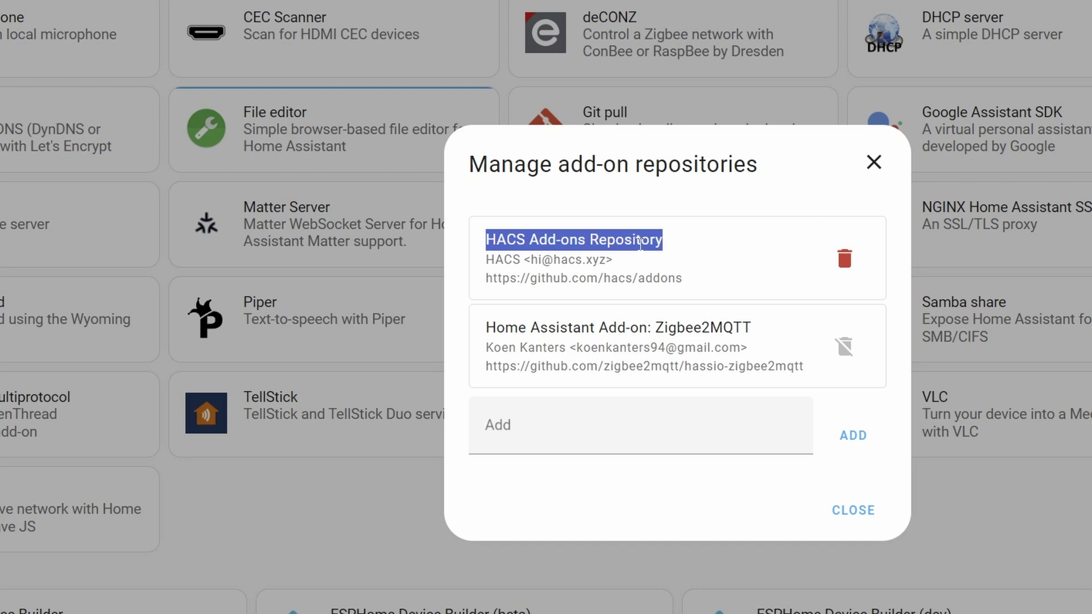
click(792, 292)
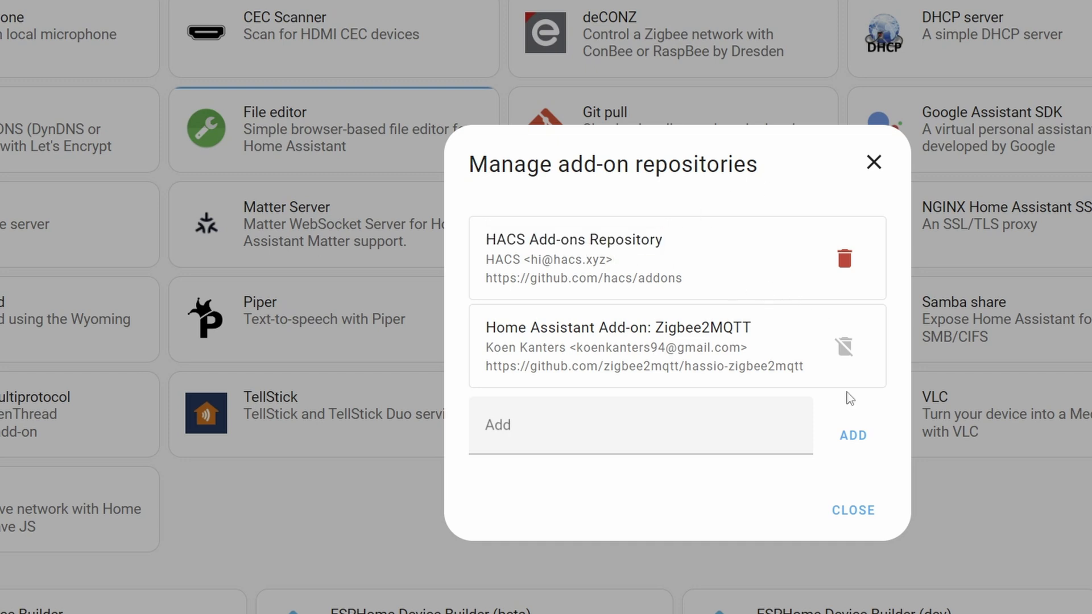
click(860, 510)
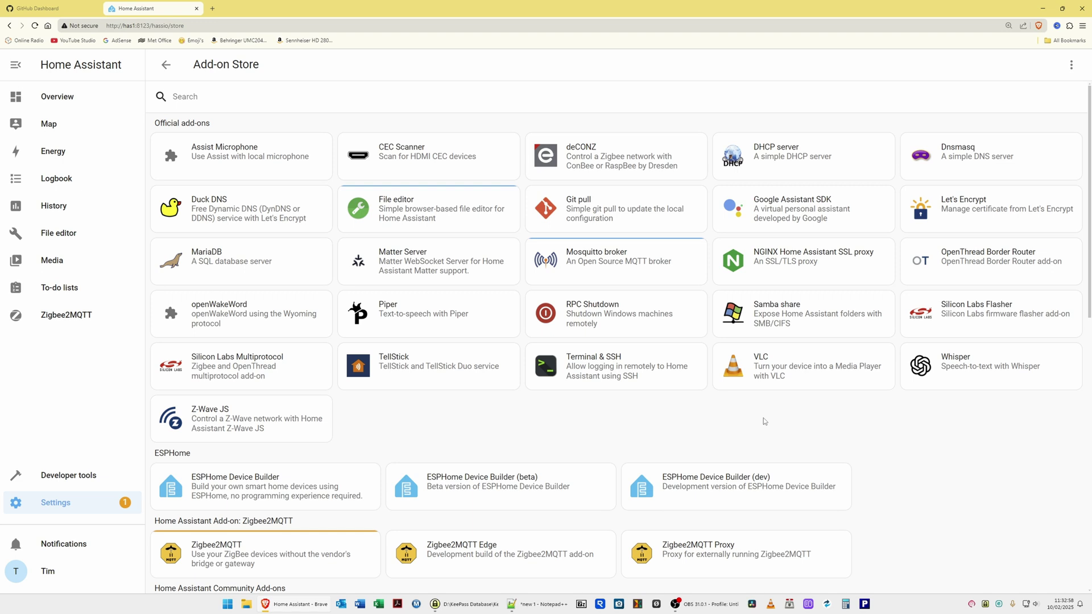
Go back to the installed add-ons, refresh the list and reopen the Add-on Store.
key(alt+Left)
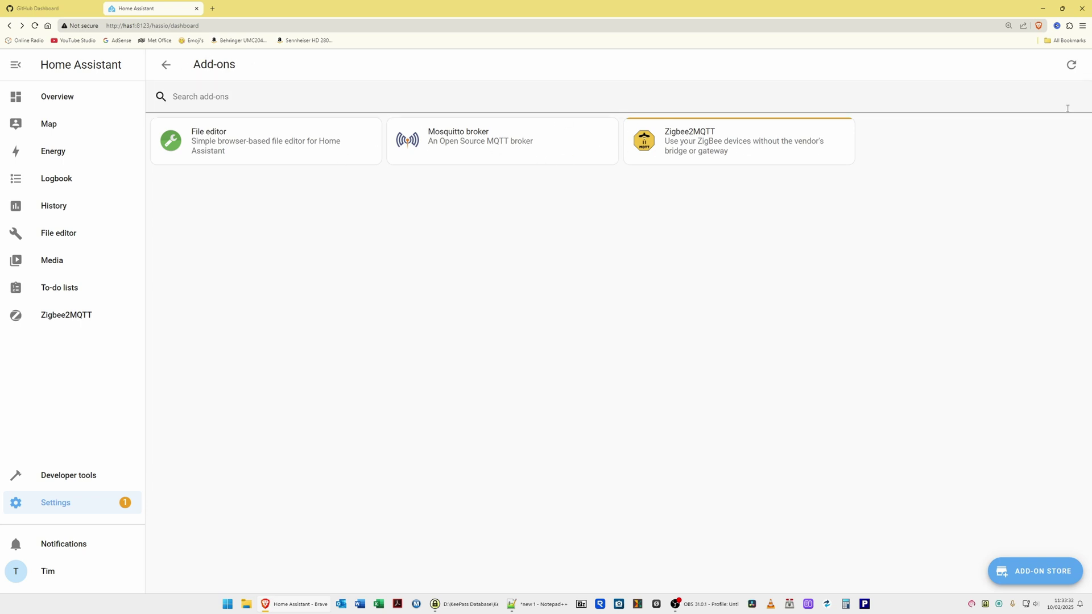
click(1072, 65)
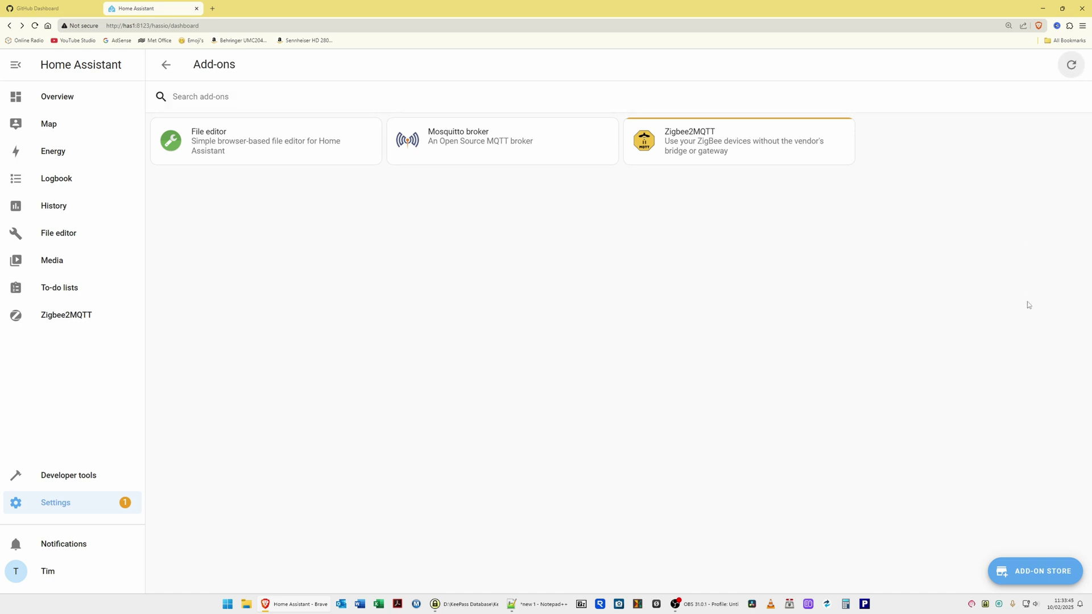
click(1038, 573)
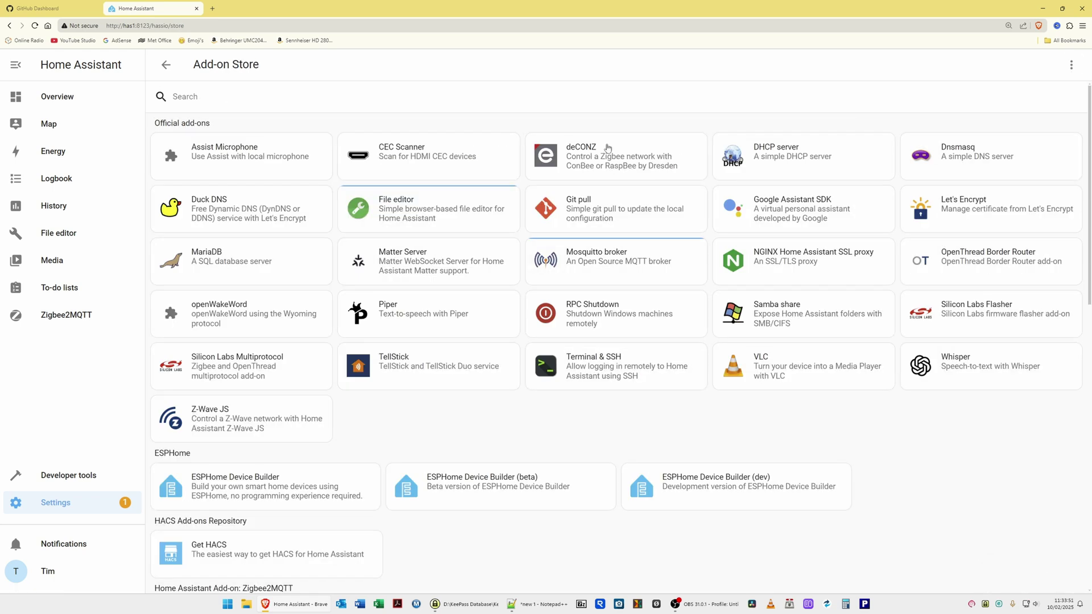
Find the Get HACS add-on by searching the store for "Get", install it and start it.
click(404, 96)
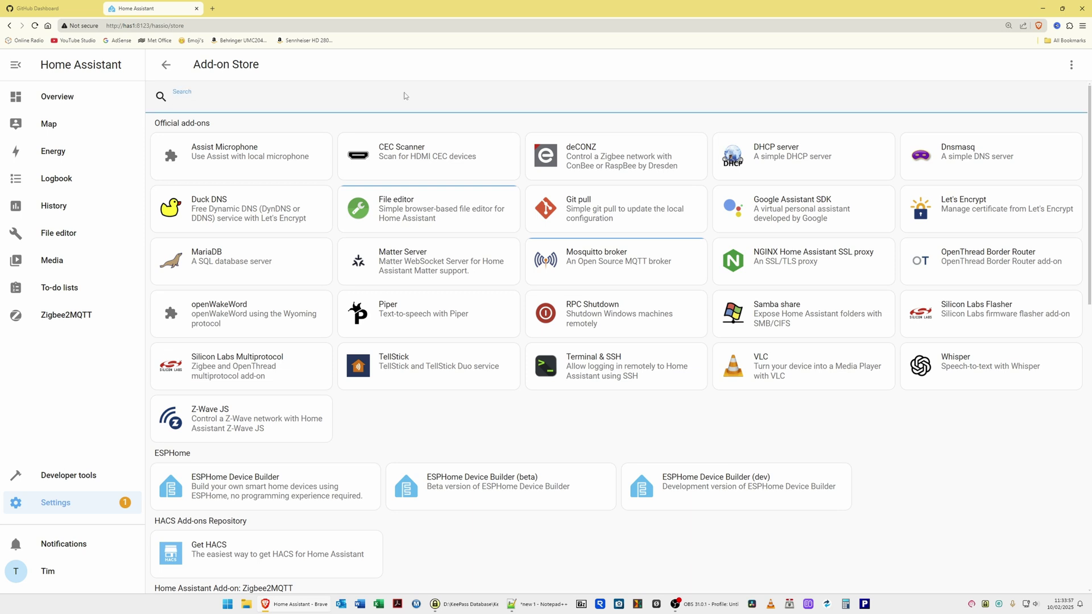
text(Get)
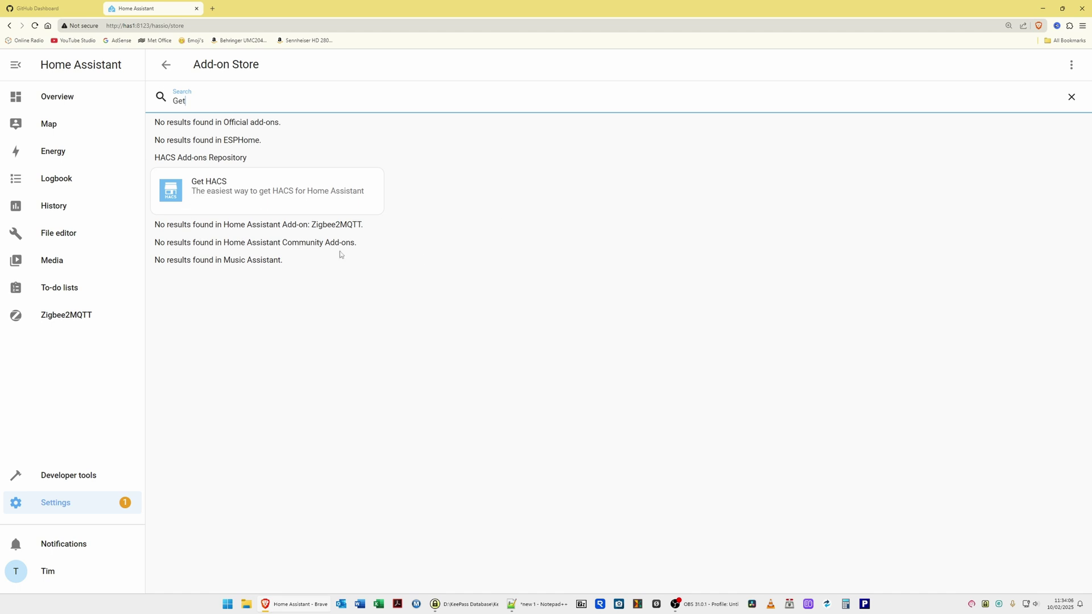
click(272, 203)
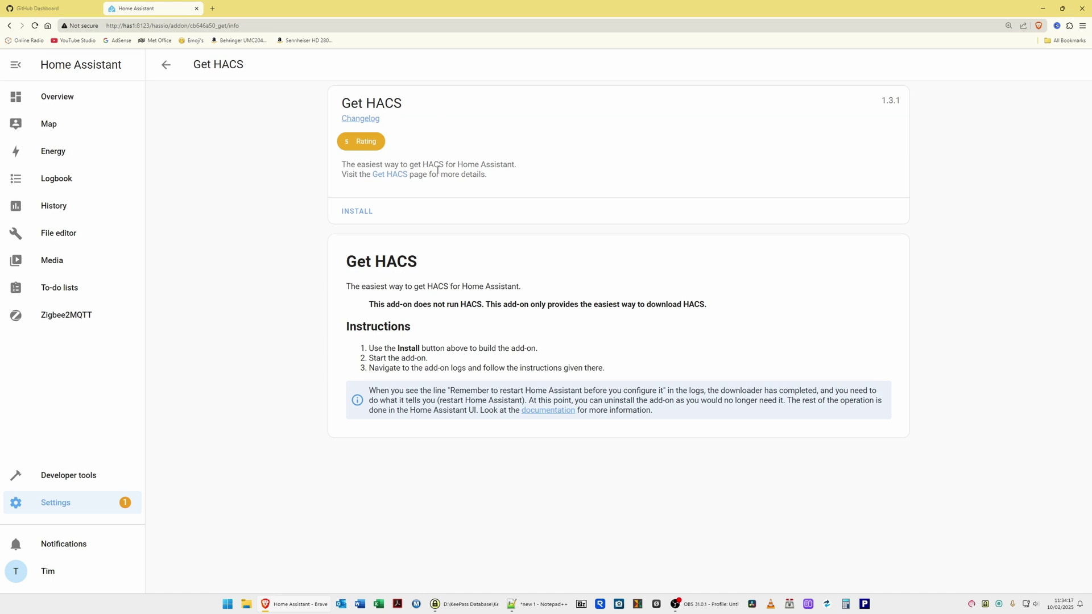
click(362, 214)
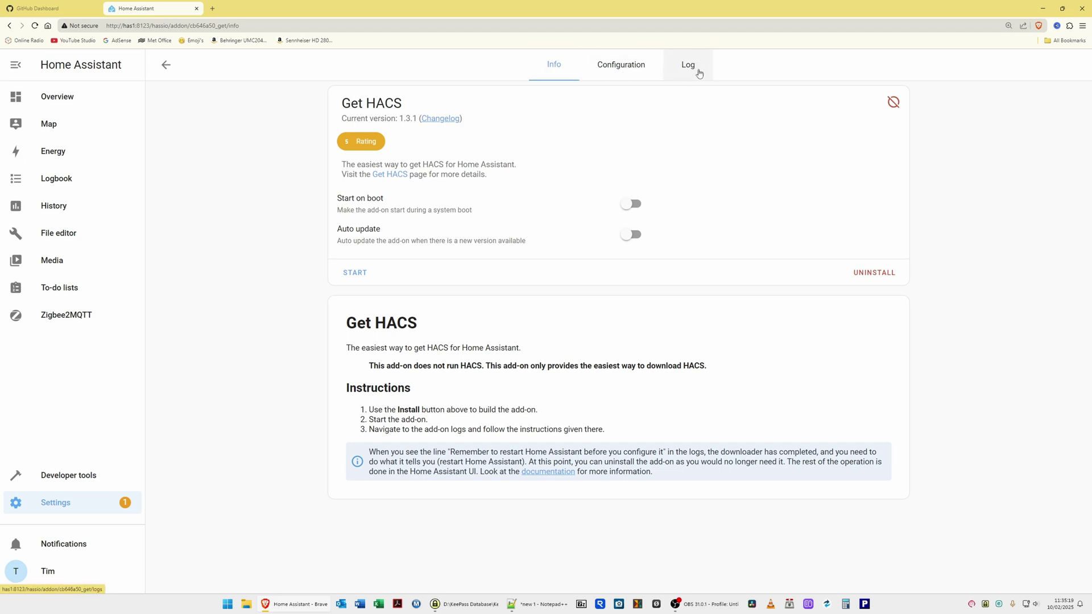
click(355, 276)
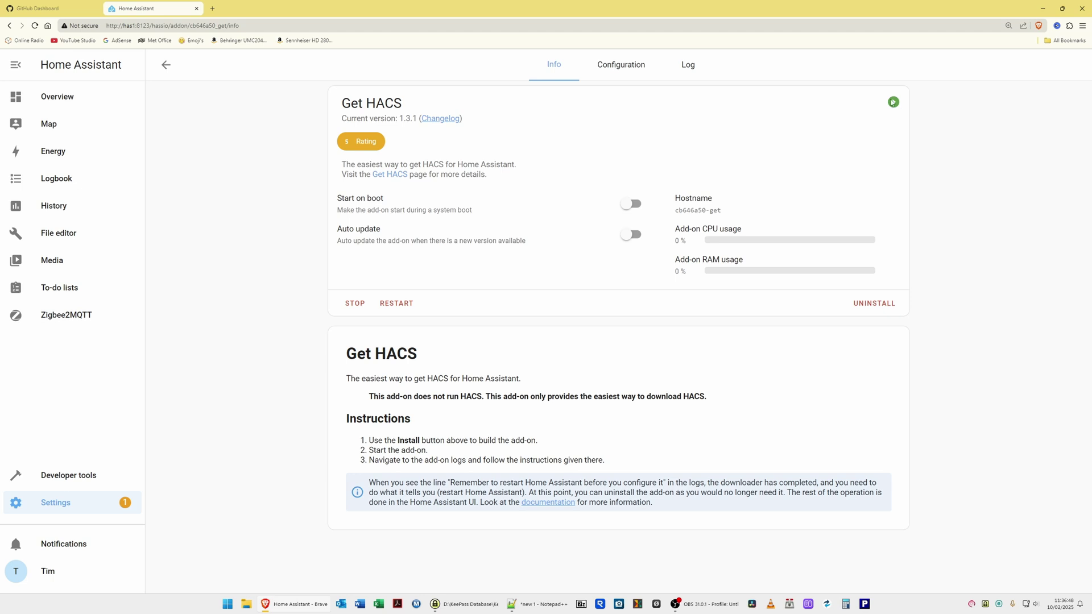
mouse_move(896, 105)
Begin adding a new integration under Devices & services, searching for "HACS" and choosing HACS.
click(60, 508)
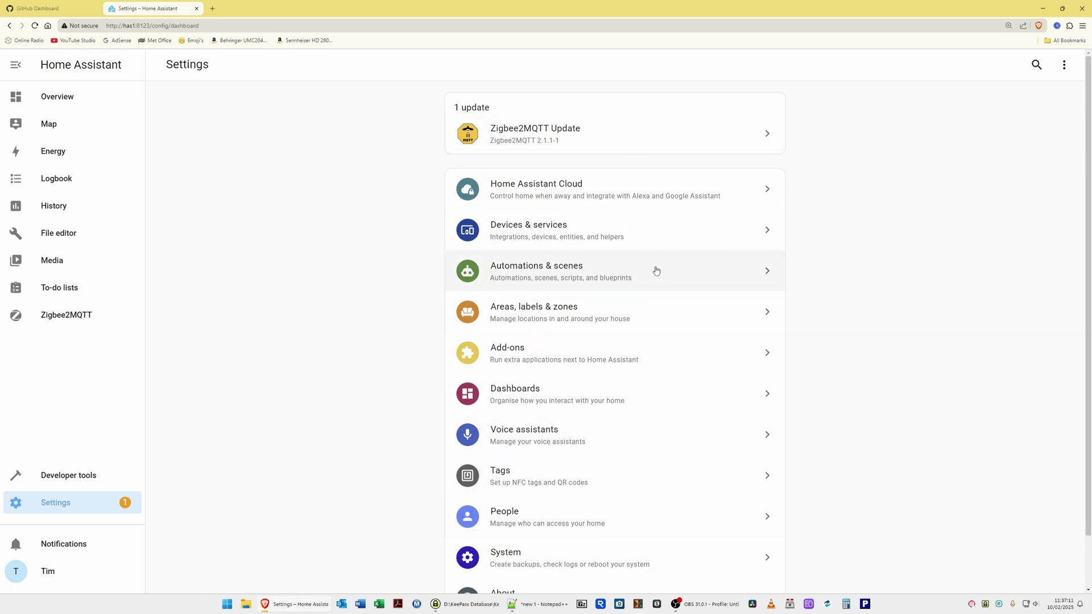
click(559, 232)
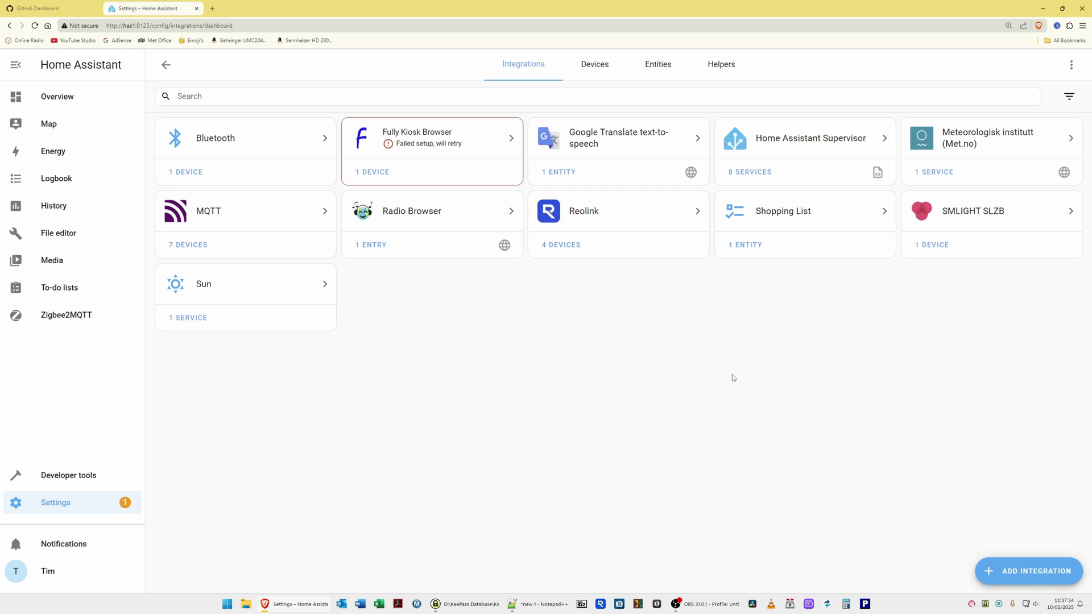
click(1031, 579)
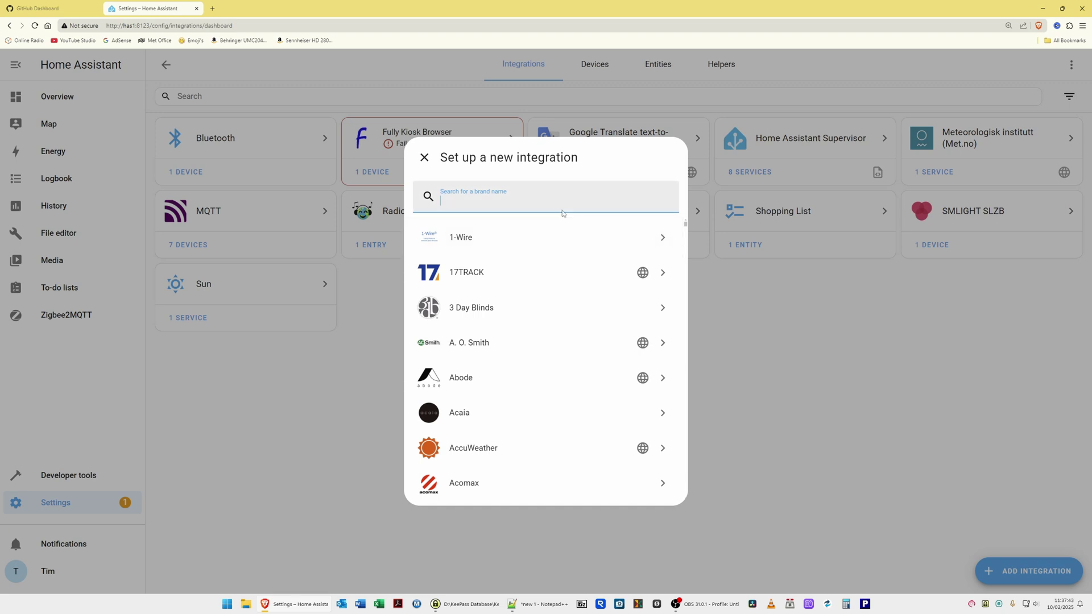
text(HACS)
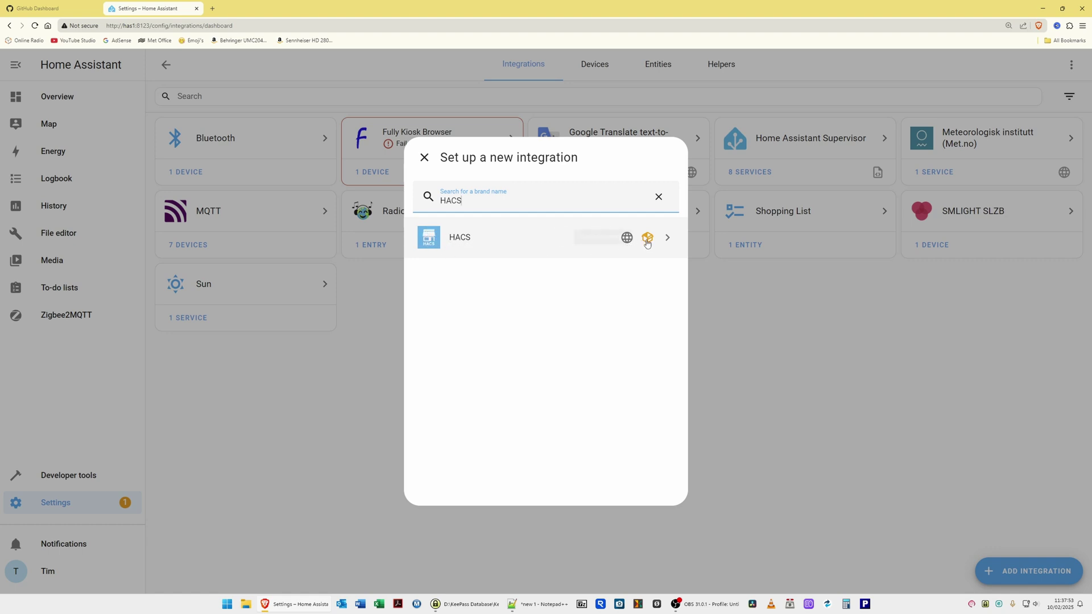
click(458, 238)
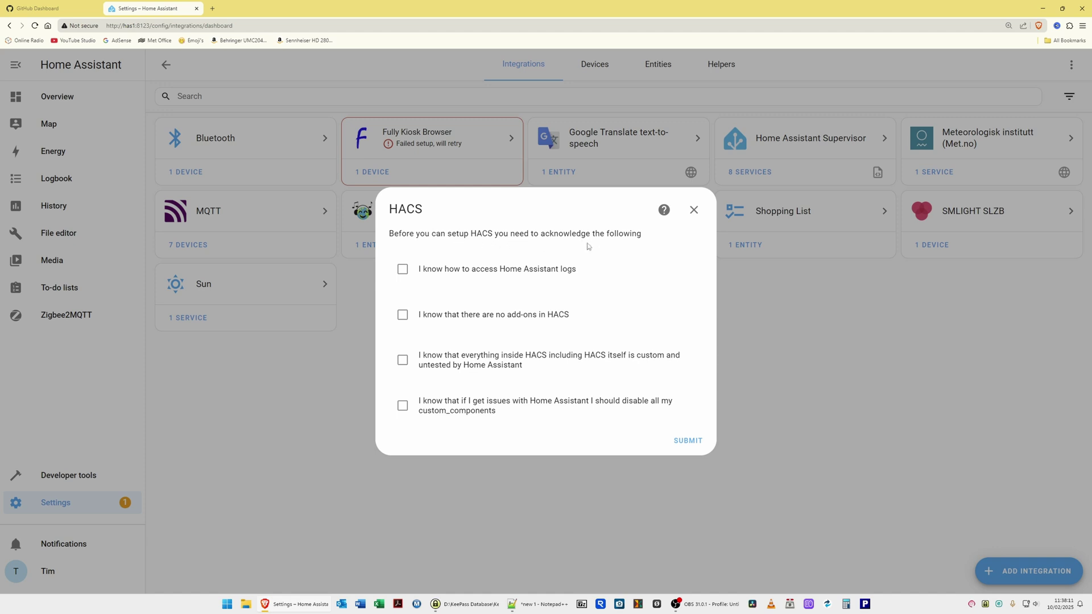
Accept all four HACS setup acknowledgements about logs, add-ons, untested custom content and disabling custom_components.
click(404, 274)
click(402, 314)
click(403, 360)
click(403, 406)
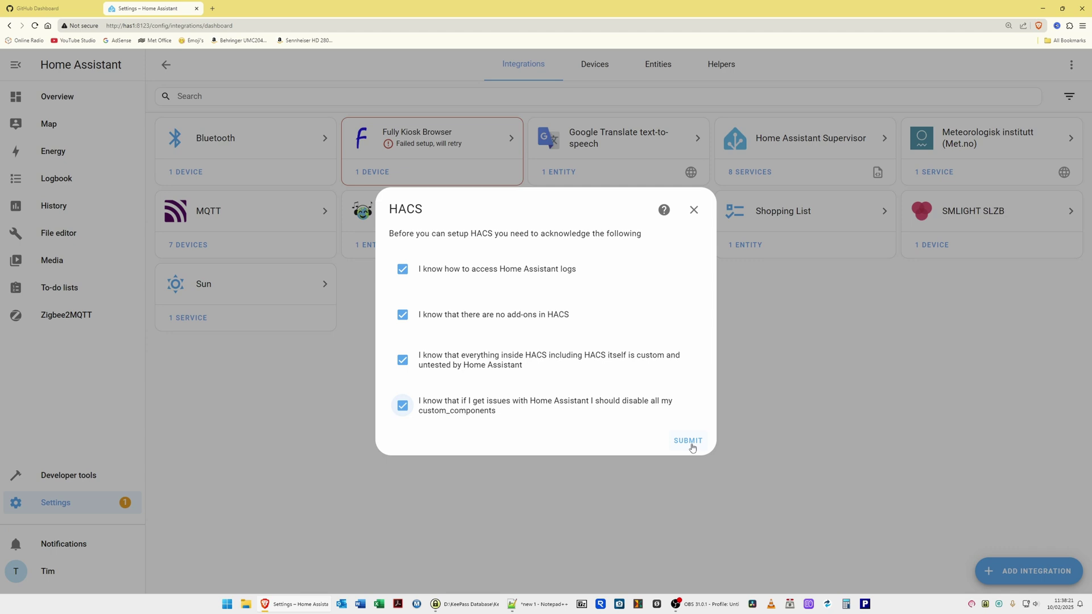
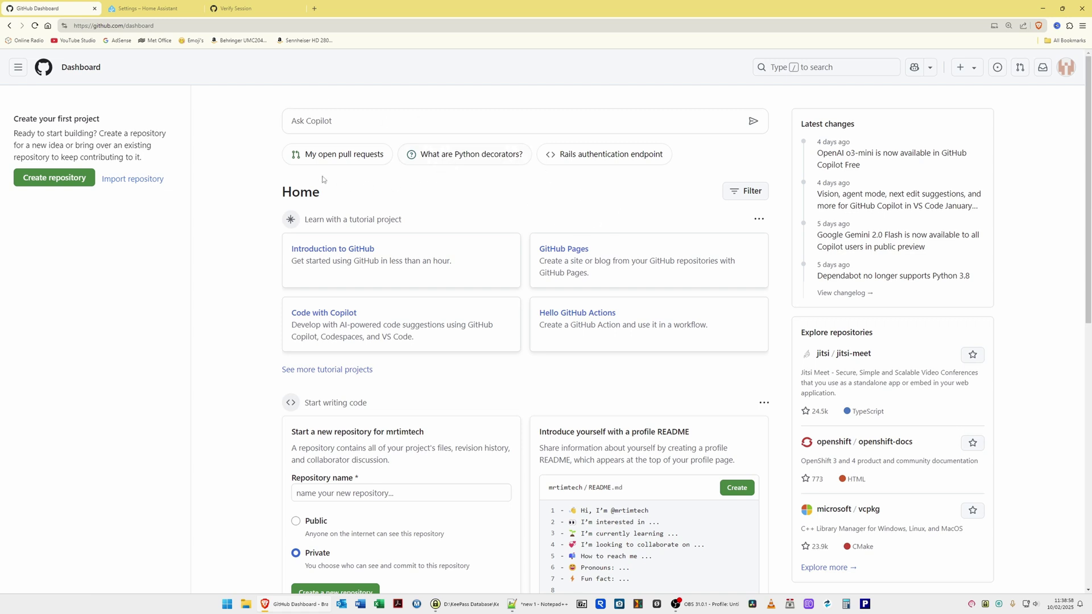
Continue GitHub's device activation with the signed-in account and paste the HACS authorization key from Home Assistant as the device code.
click(244, 10)
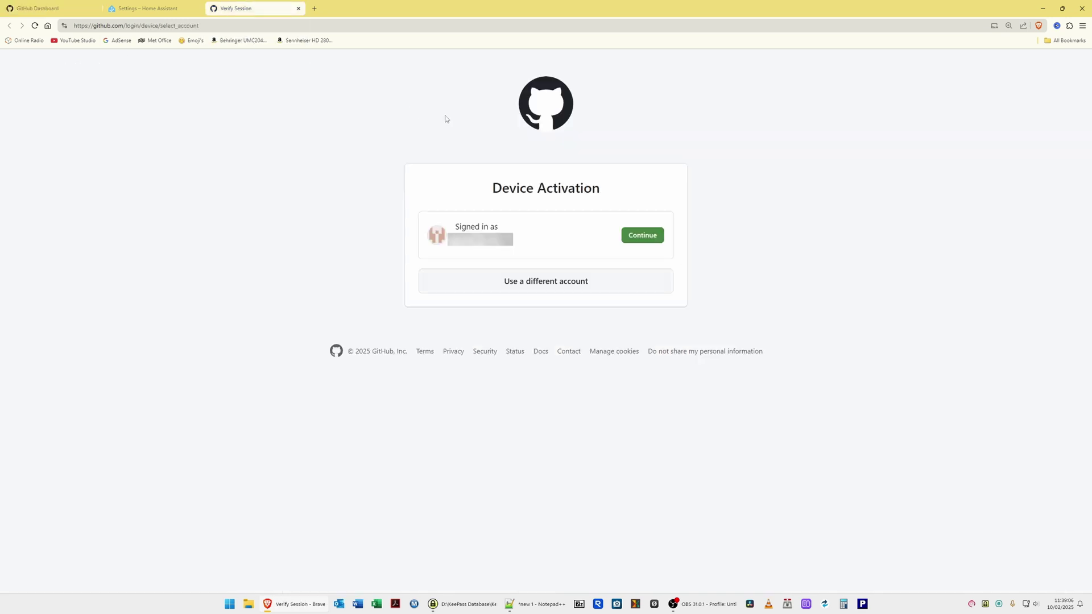
click(644, 240)
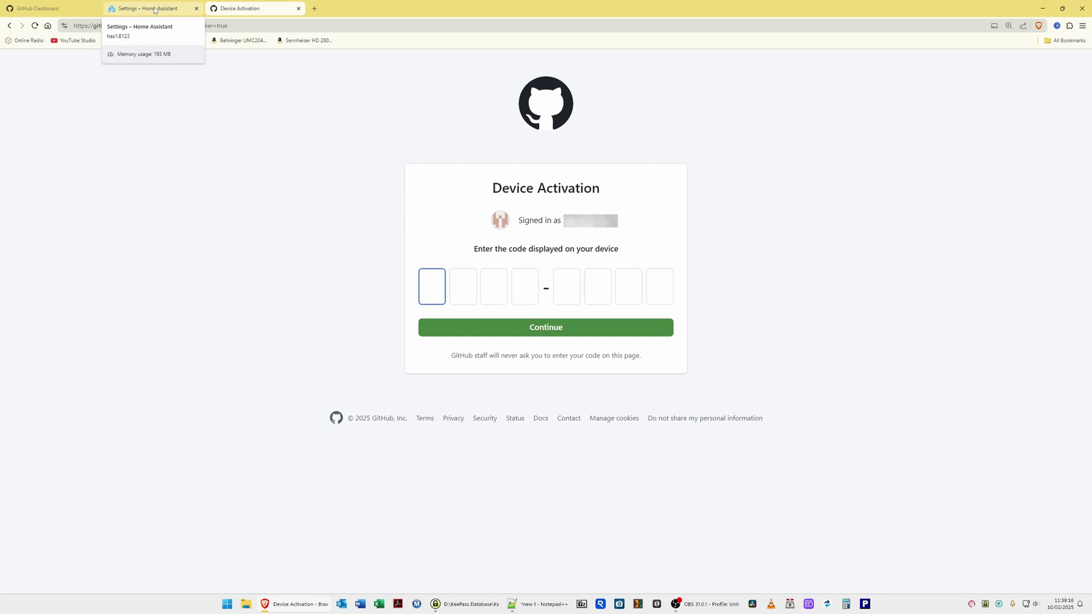
click(154, 10)
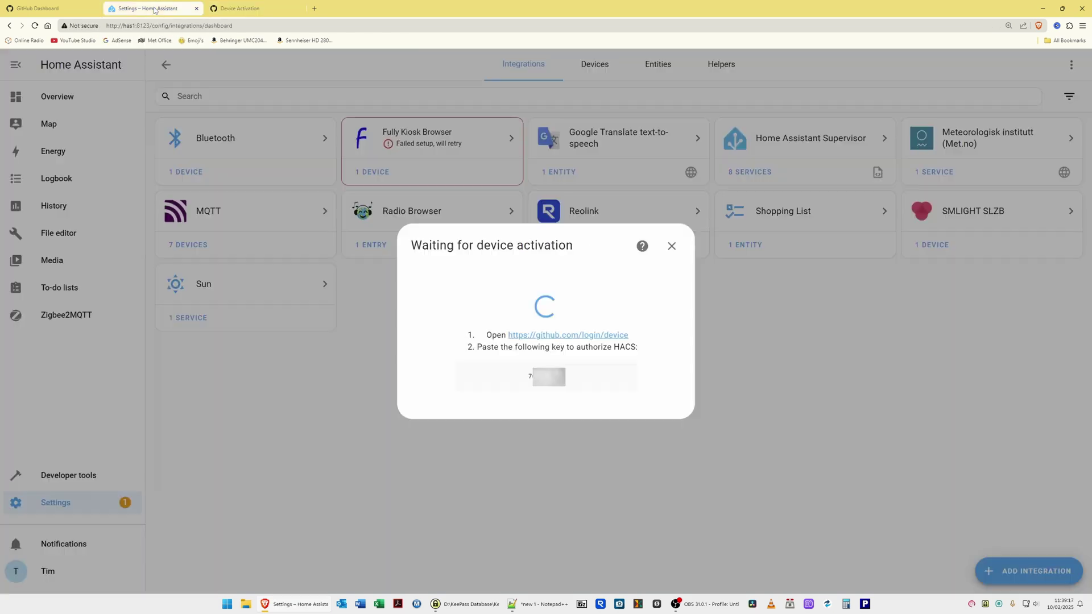
double_click(530, 377)
right_click(548, 379)
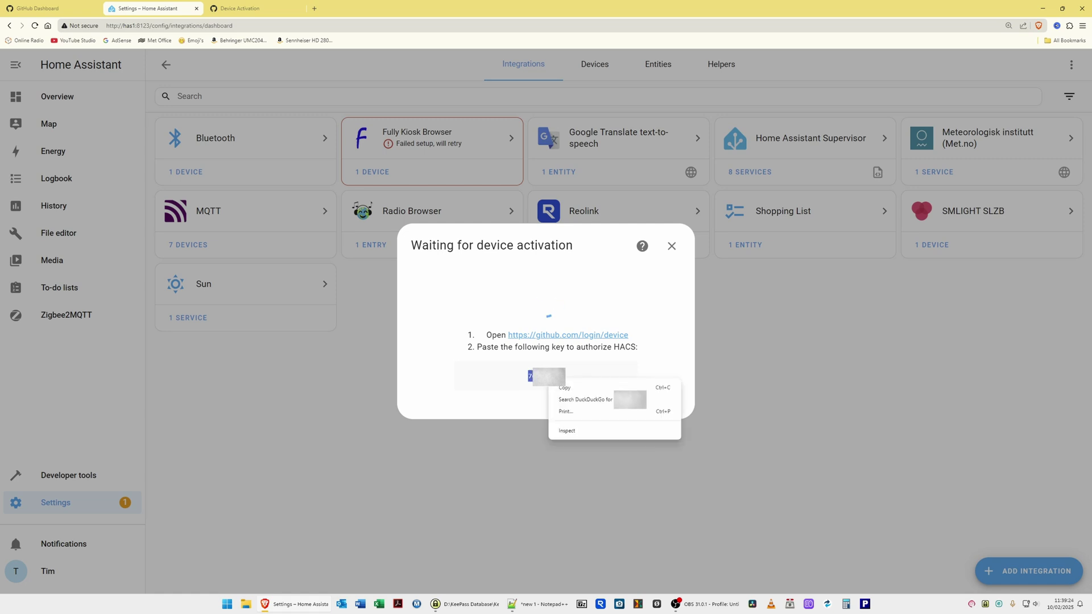
click(569, 388)
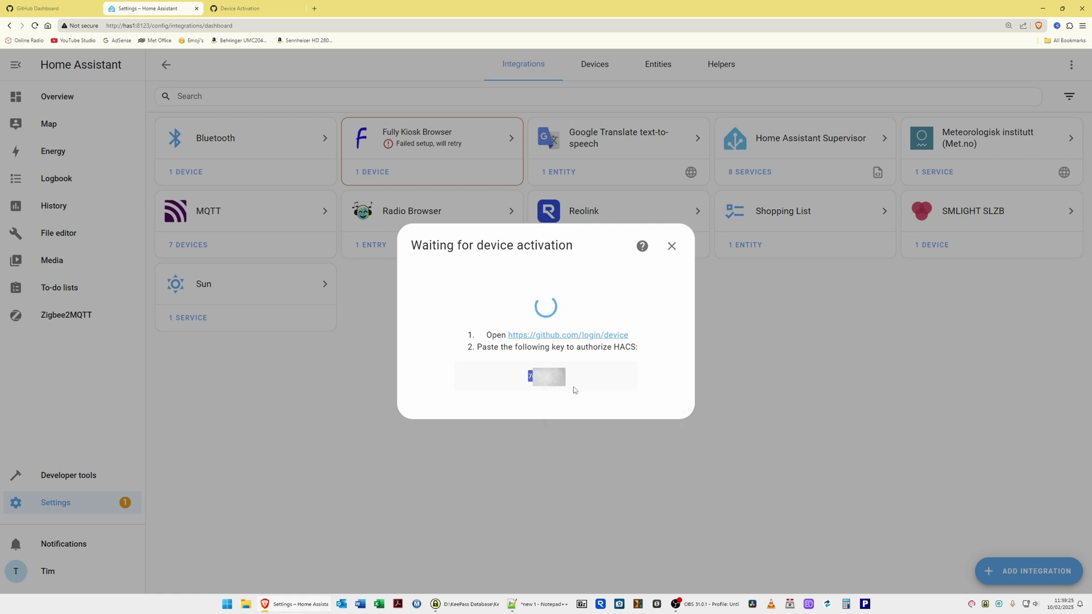
click(256, 9)
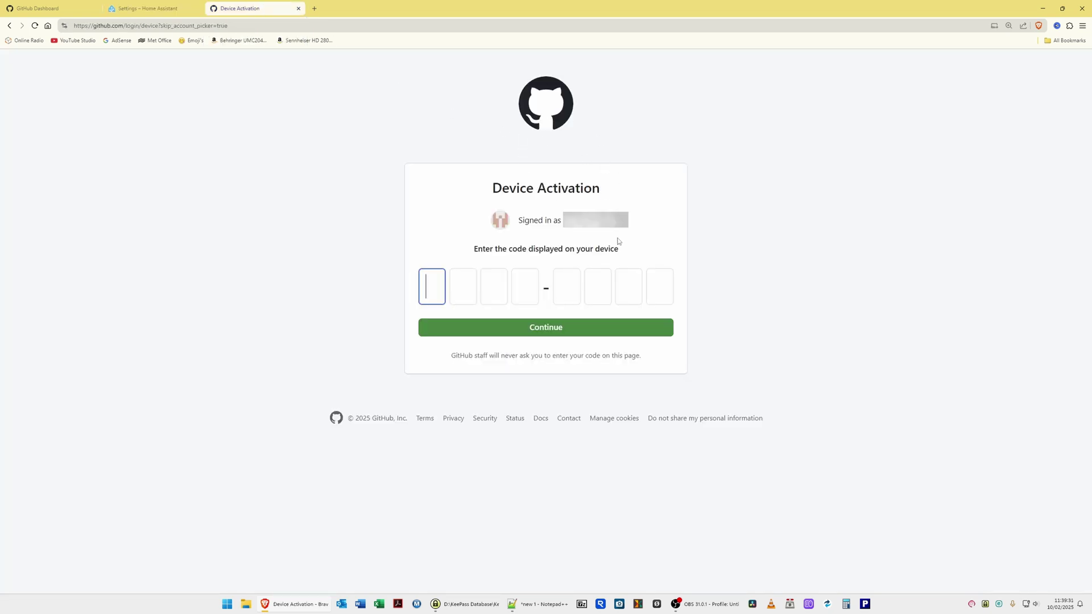
key(ctrl+v)
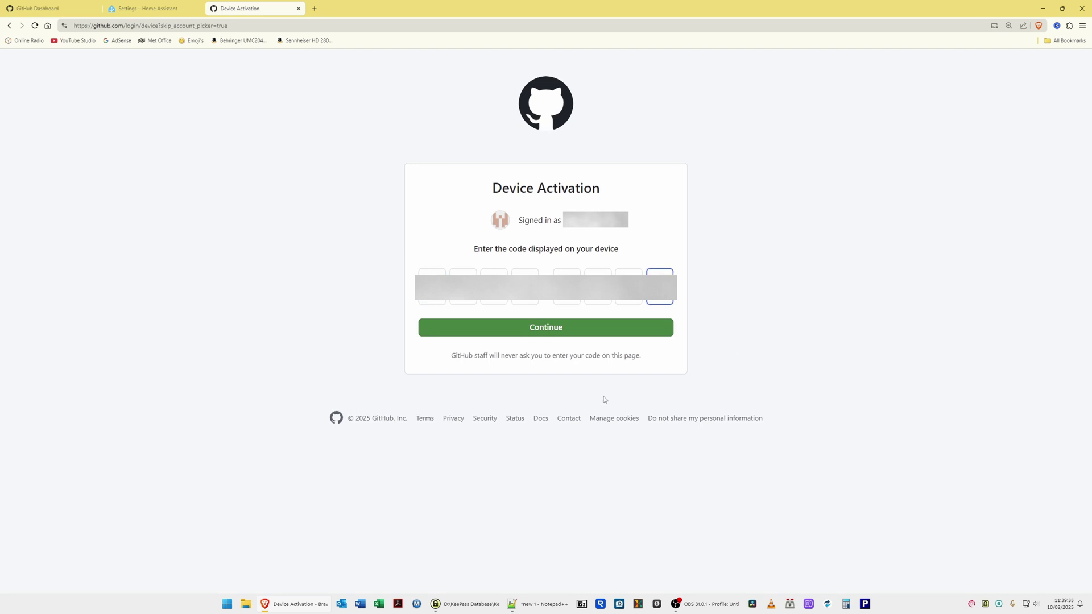
Authorize HACS on GitHub using the entered device code and finish the integration setup in Home Assistant without assigning any areas.
click(549, 328)
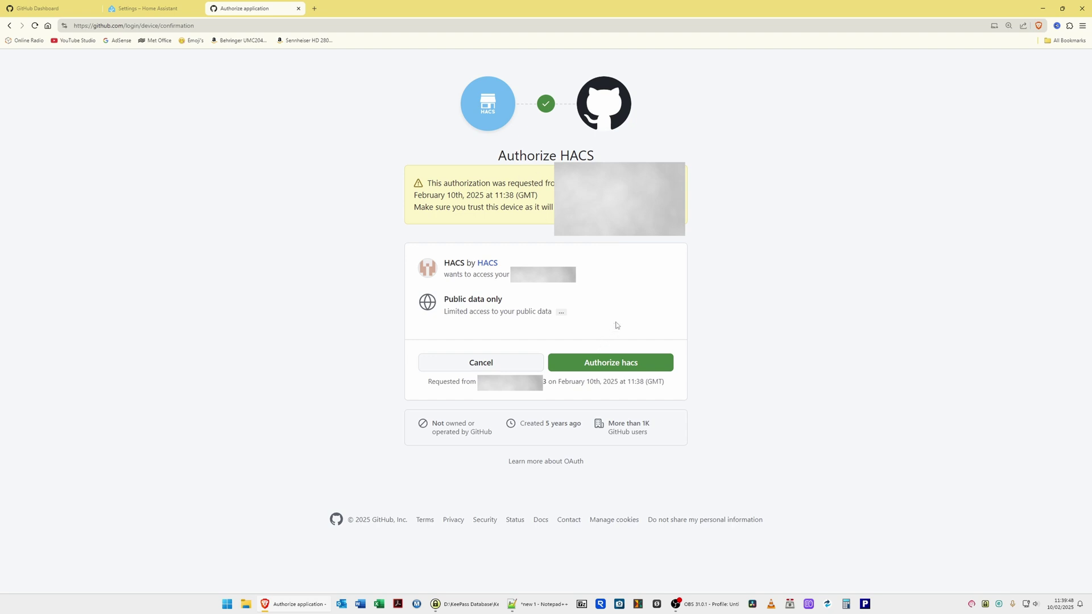
click(619, 366)
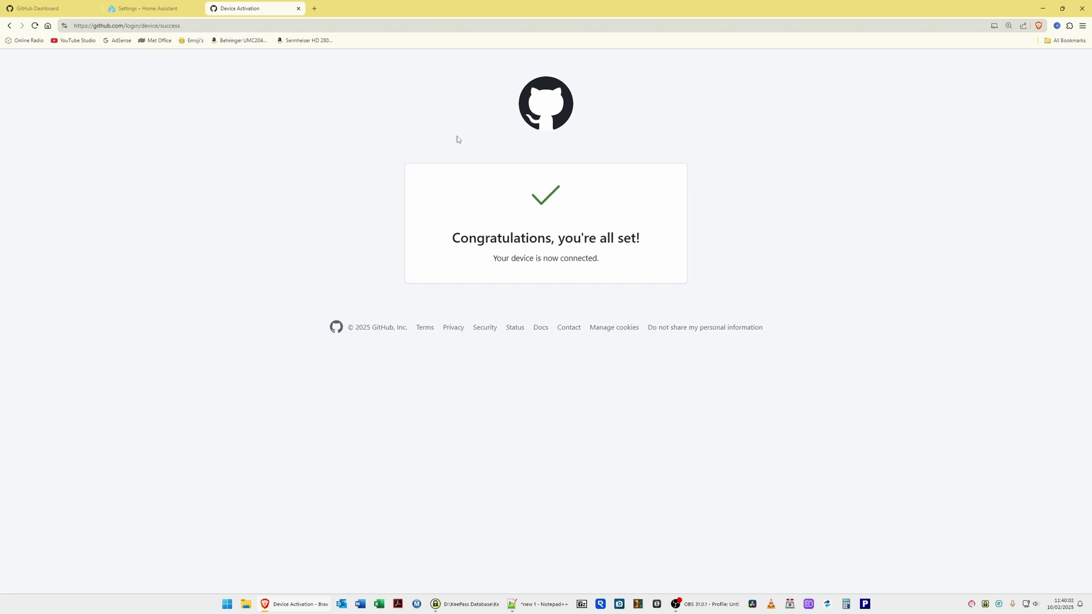
click(298, 8)
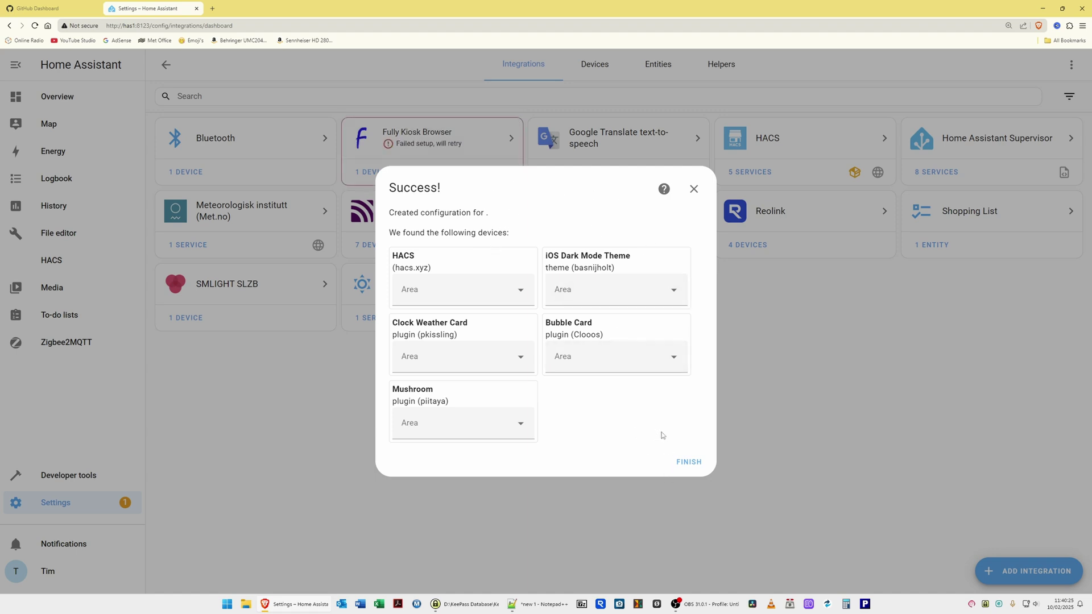
click(694, 463)
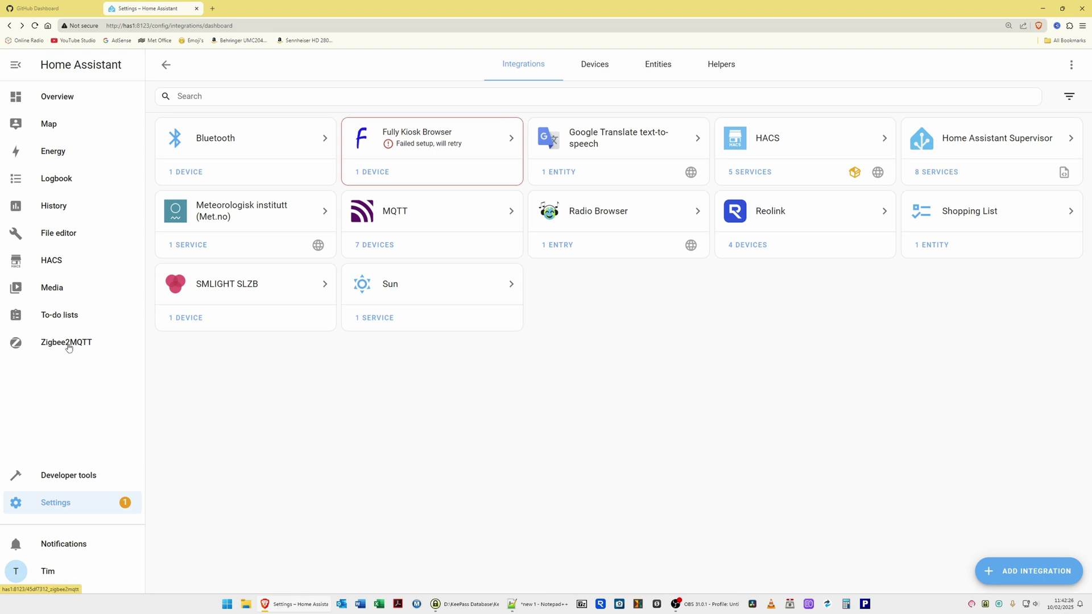
Open HACS in Home Assistant and look through the downloaded and new repositories in the Home Assistant Community Store.
click(53, 261)
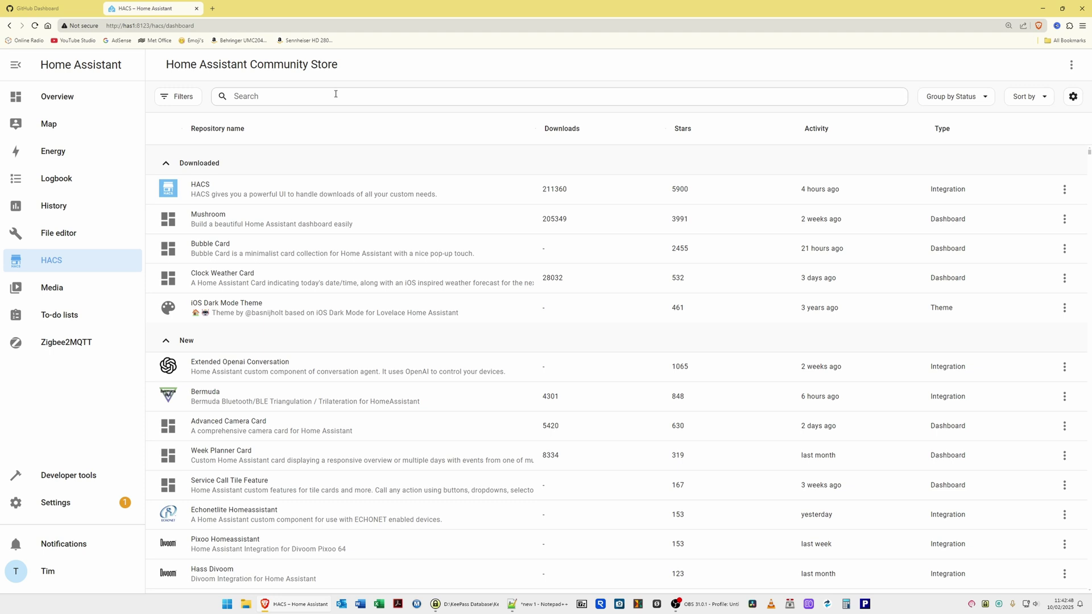
scroll(375, 230, down, 5)
scroll(398, 270, down, 6)
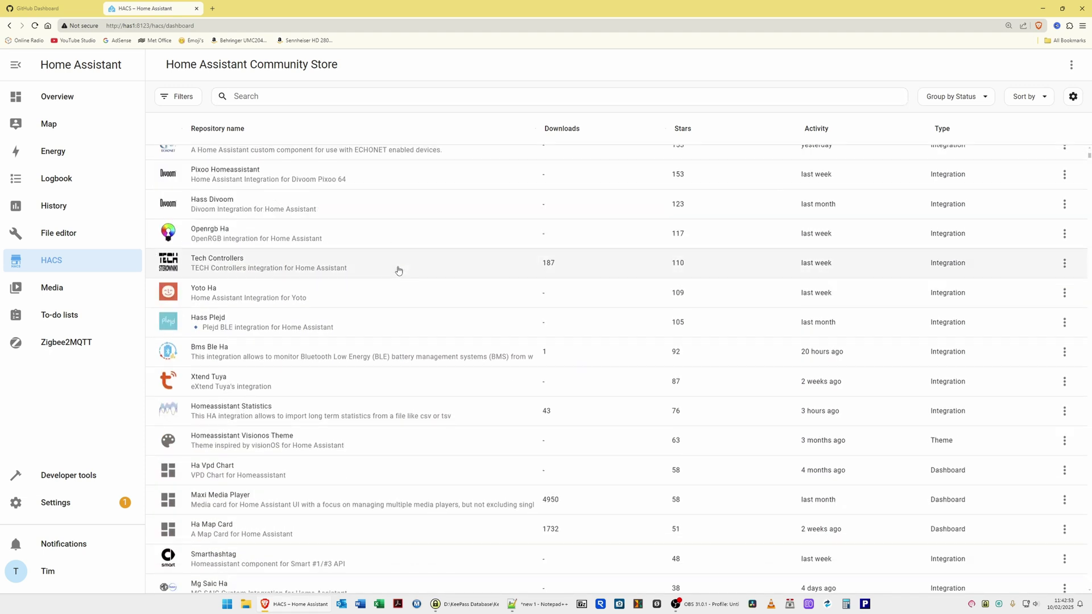
scroll(401, 273, up, 4)
scroll(403, 277, up, 6)
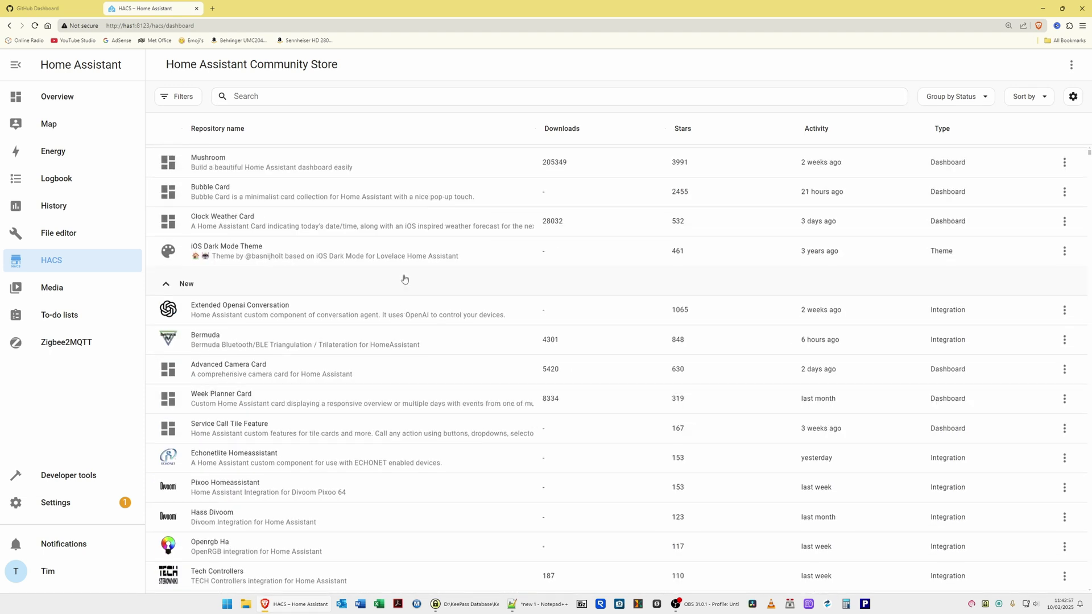